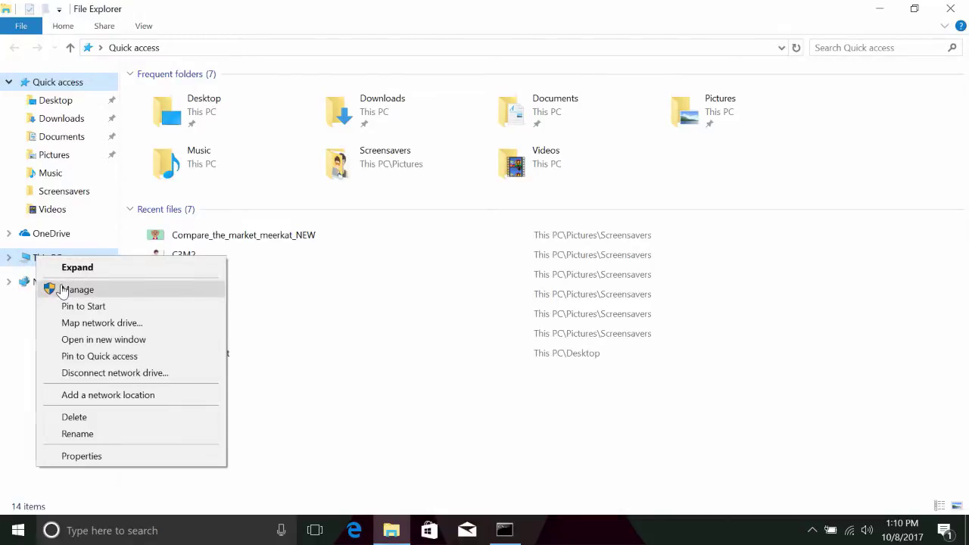
- Open Computer Management for this PC, show Disk Management, and close the USB drive's pop-up folder window
{"action": "left_click", "coordinate": [63, 289]}
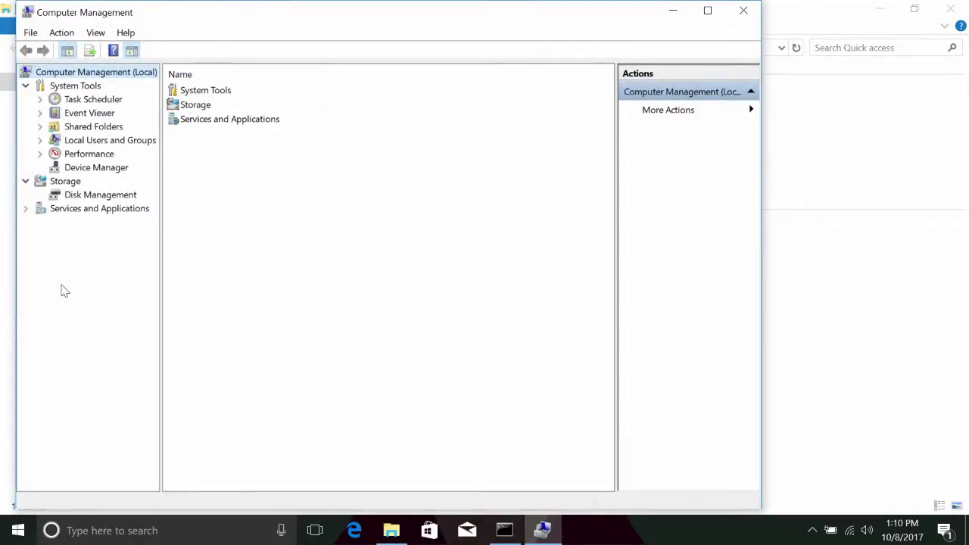
{"action": "left_click", "coordinate": [98, 195]}
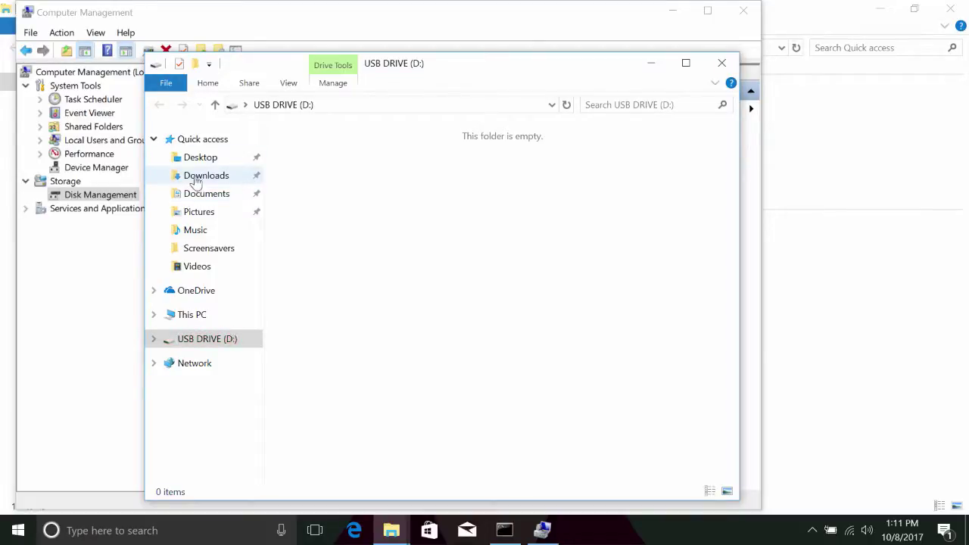
{"action": "left_click", "coordinate": [721, 63]}
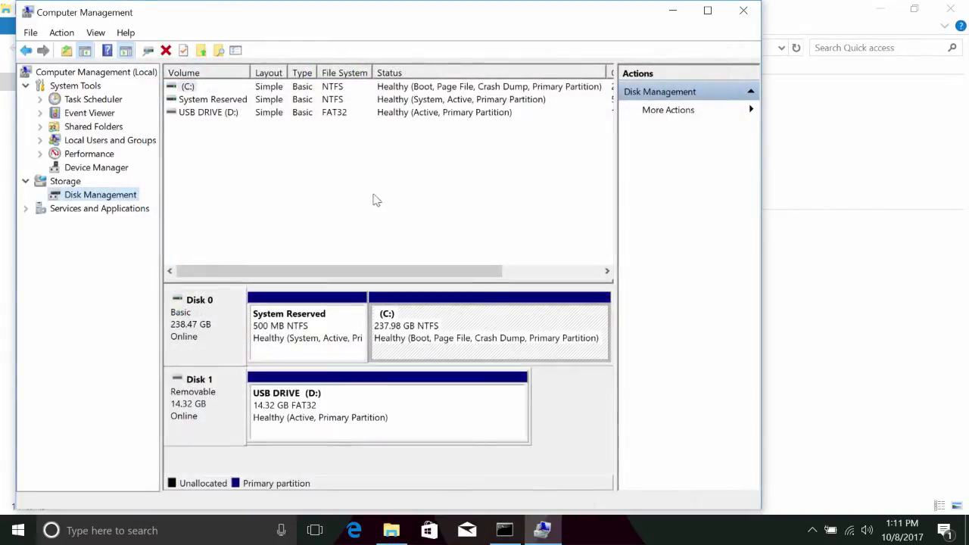
- Format the USB DRIVE (D:) volume with the NTFS file system as a quick format, accepting the data loss
{"action": "left_click", "coordinate": [229, 115]}
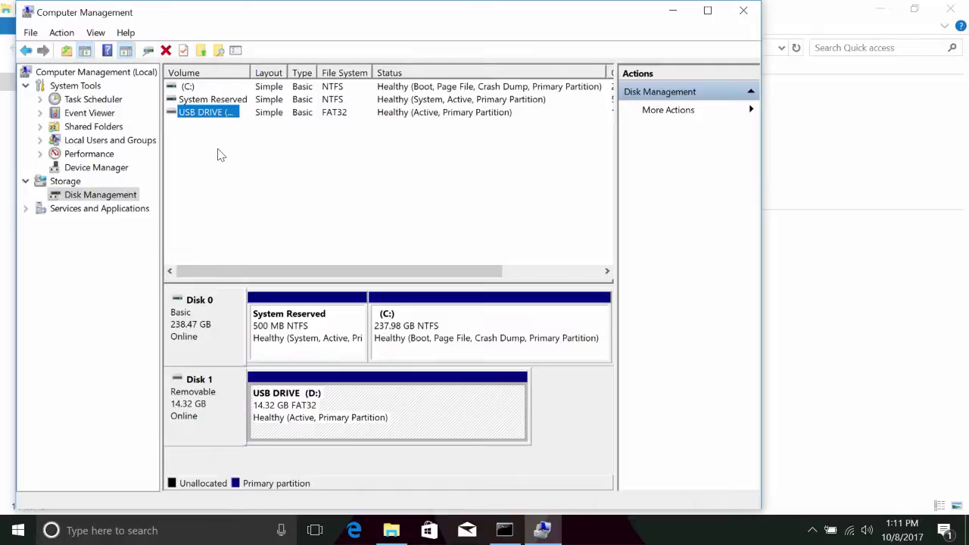
{"action": "right_click", "coordinate": [213, 115]}
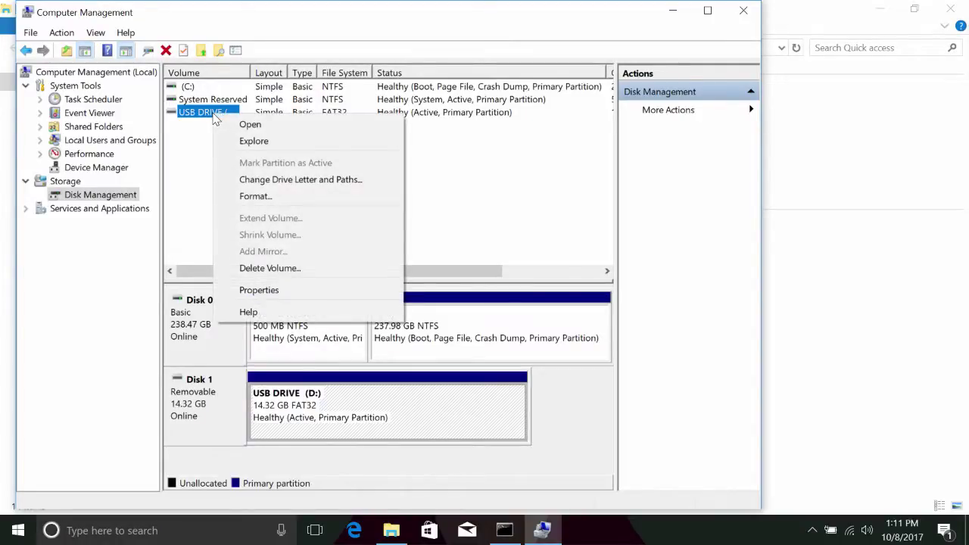
{"action": "left_click", "coordinate": [245, 197]}
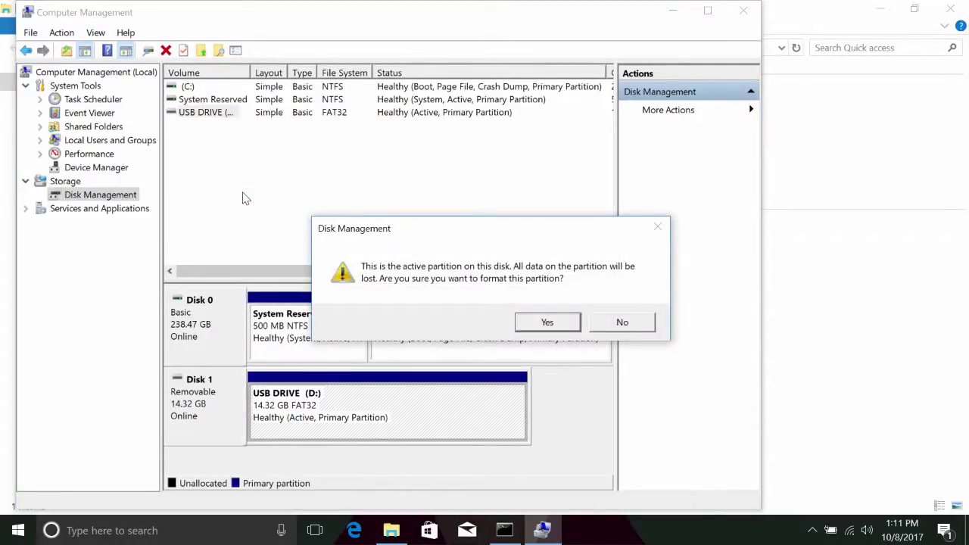
{"action": "left_click", "coordinate": [547, 321]}
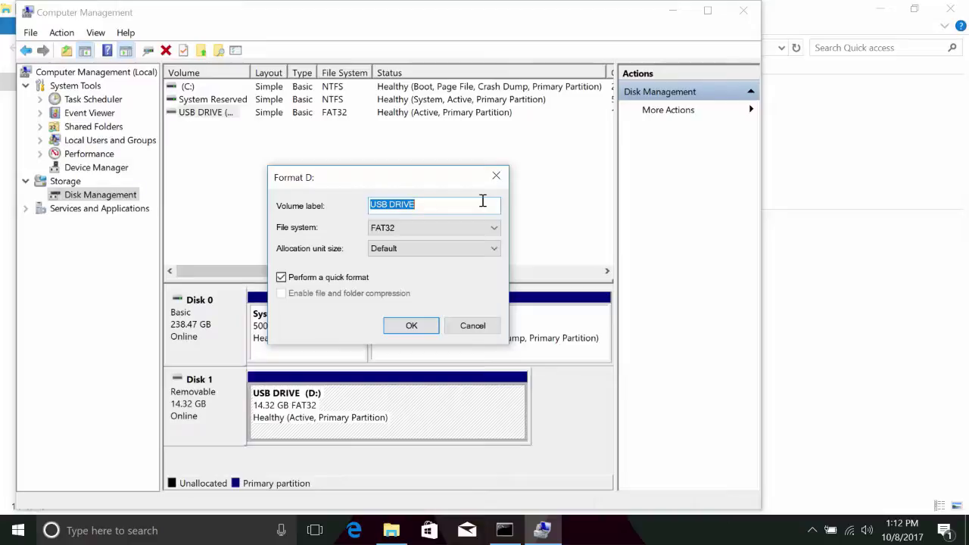
{"action": "left_click", "coordinate": [465, 227]}
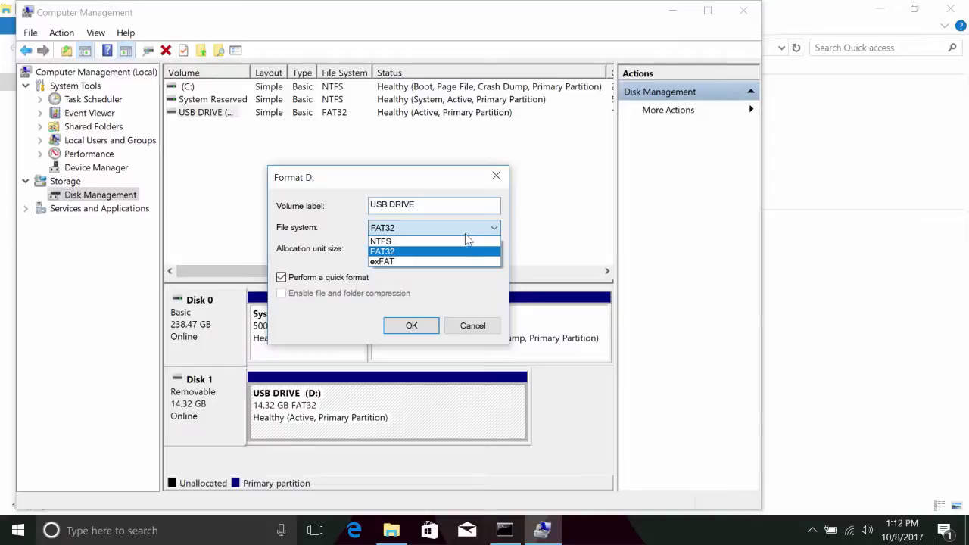
{"action": "left_click", "coordinate": [466, 239]}
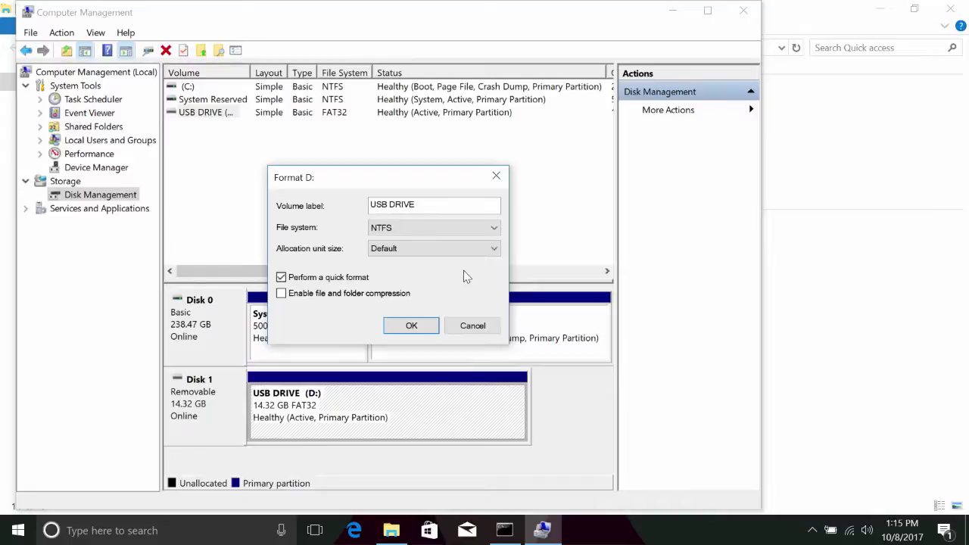
{"action": "left_click", "coordinate": [410, 326]}
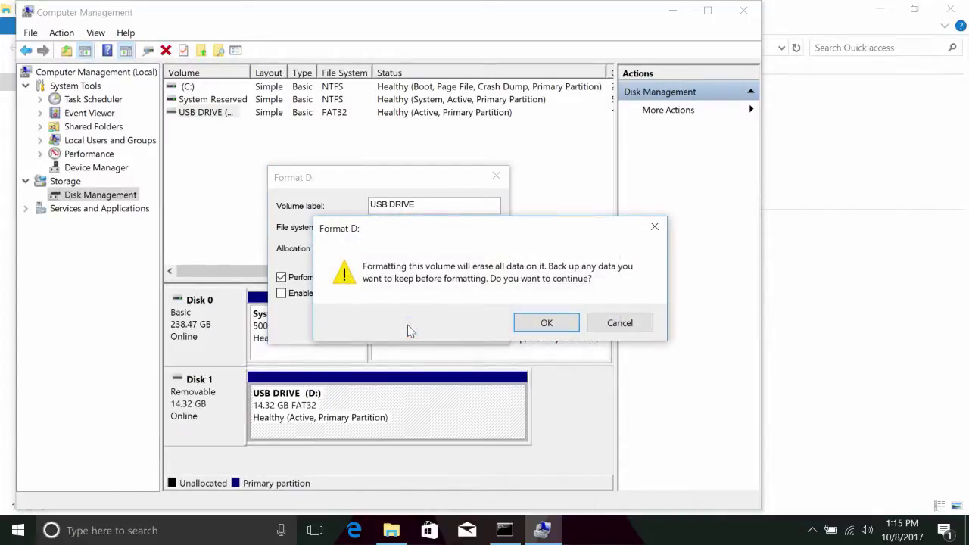
{"action": "left_click", "coordinate": [546, 323]}
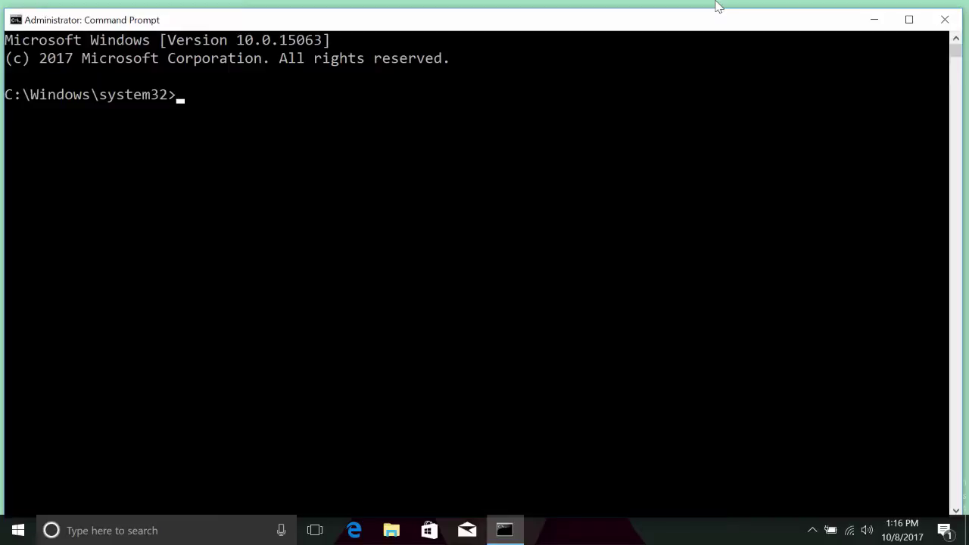
- In the administrator Command Prompt, start Diskpart and list the computer's disks with "list disk"
{"action": "type", "text": "Diskpart"}
{"action": "key", "text": "Return"}
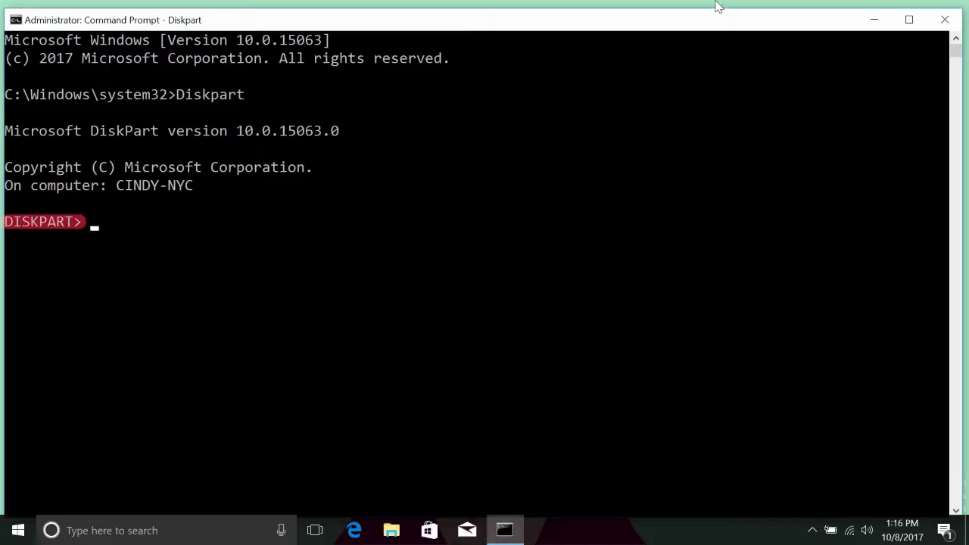
{"action": "type", "text": "lis"}
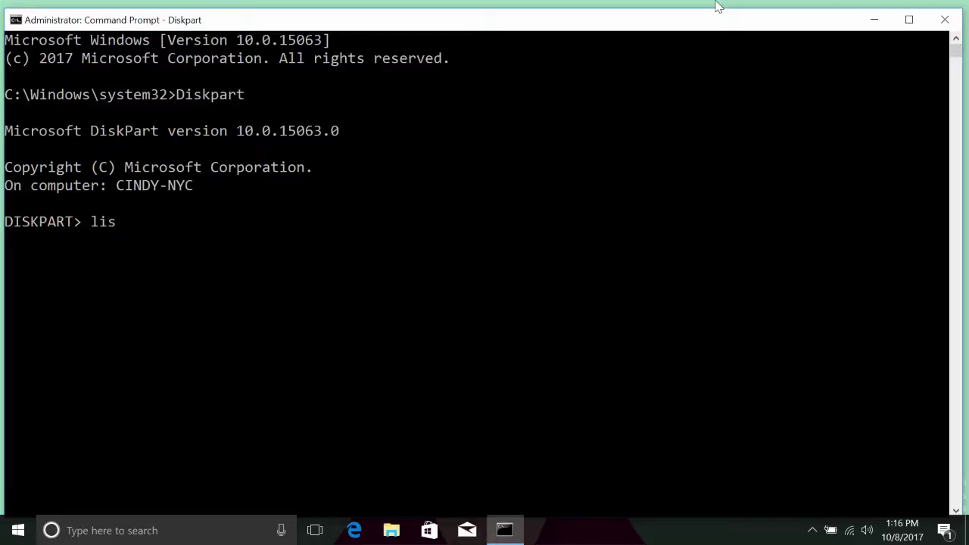
{"action": "type", "text": "t disk"}
{"action": "key", "text": "Return"}
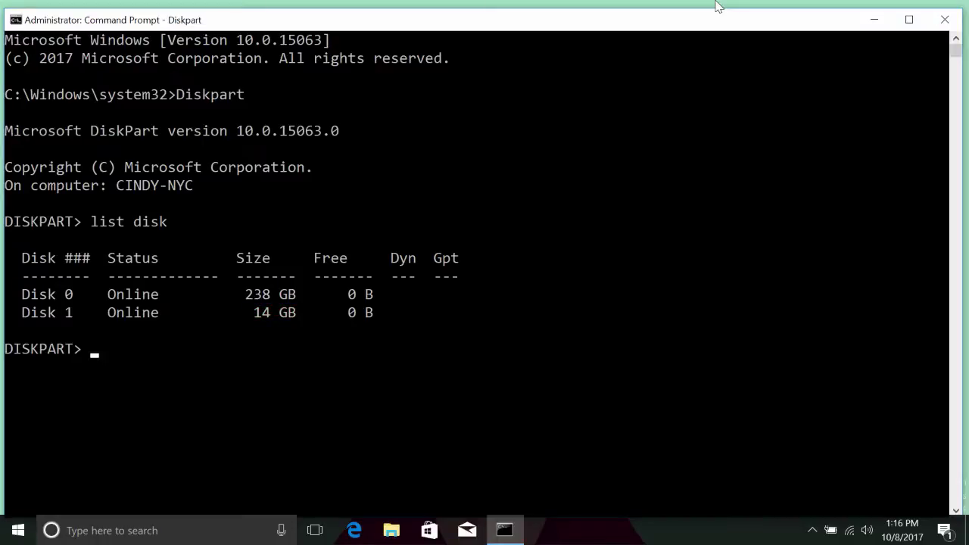
- Select disk 1 in Diskpart and wipe it with the "clean" command
{"action": "type", "text": "select disk "}
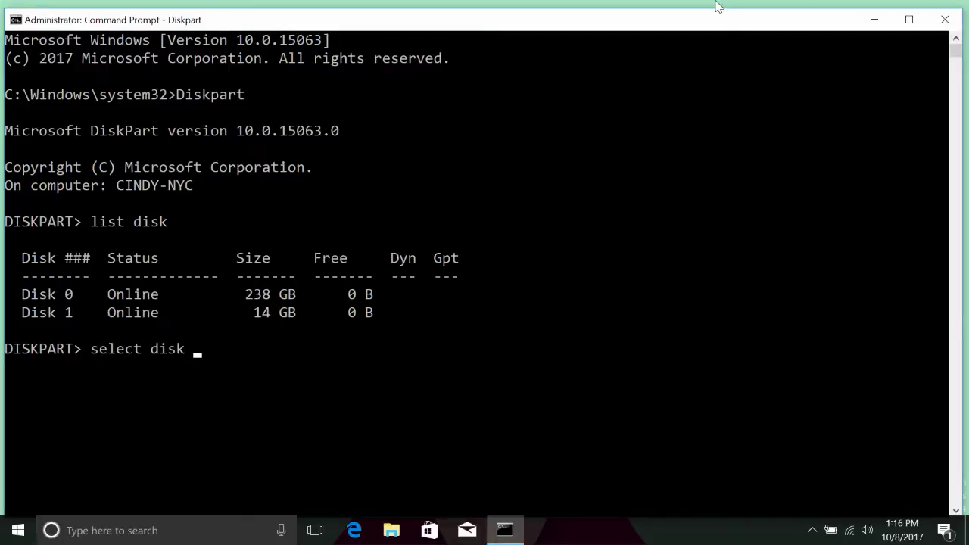
{"action": "type", "text": "1"}
{"action": "key", "text": "Return"}
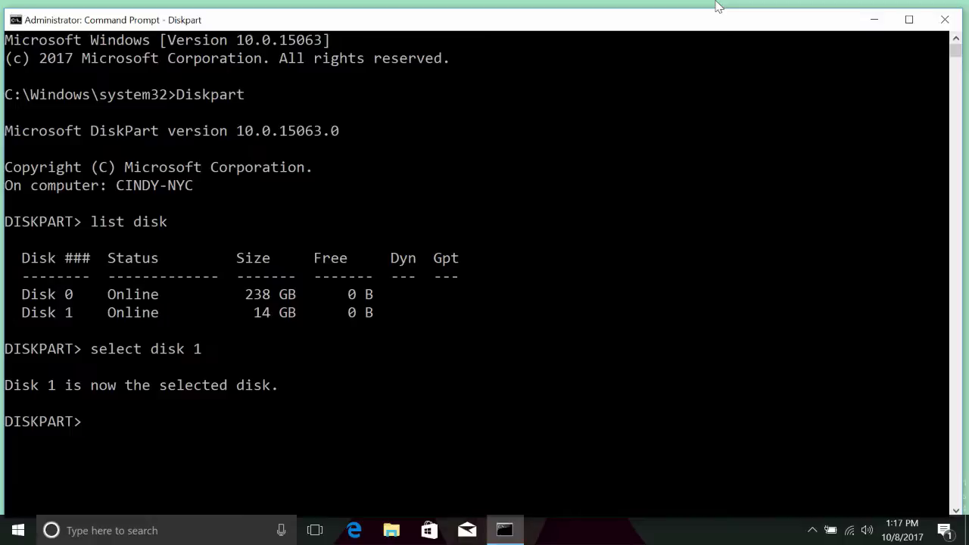
{"action": "type", "text": "clean"}
{"action": "key", "text": "Return"}
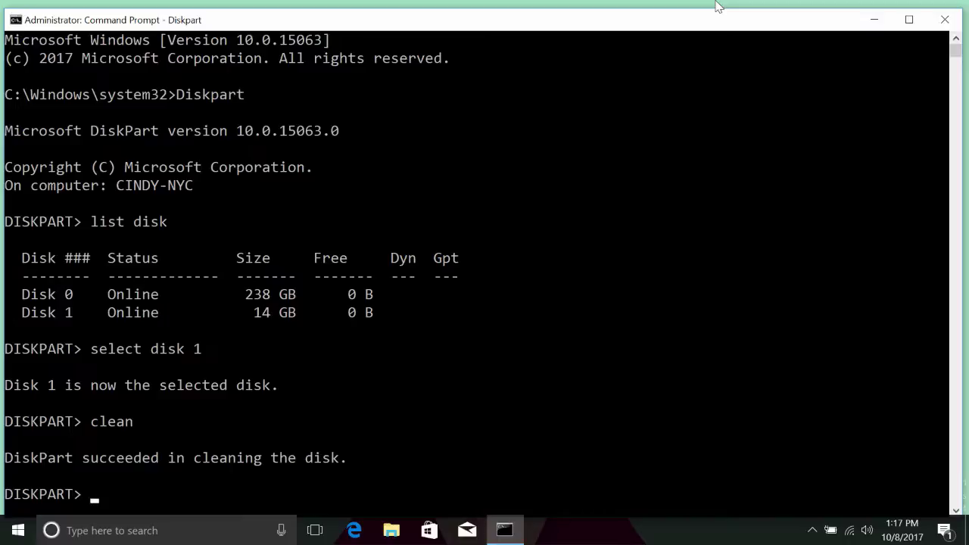
- Create a primary partition on the selected disk with "create partition primary"
{"action": "type", "text": "create partition "}
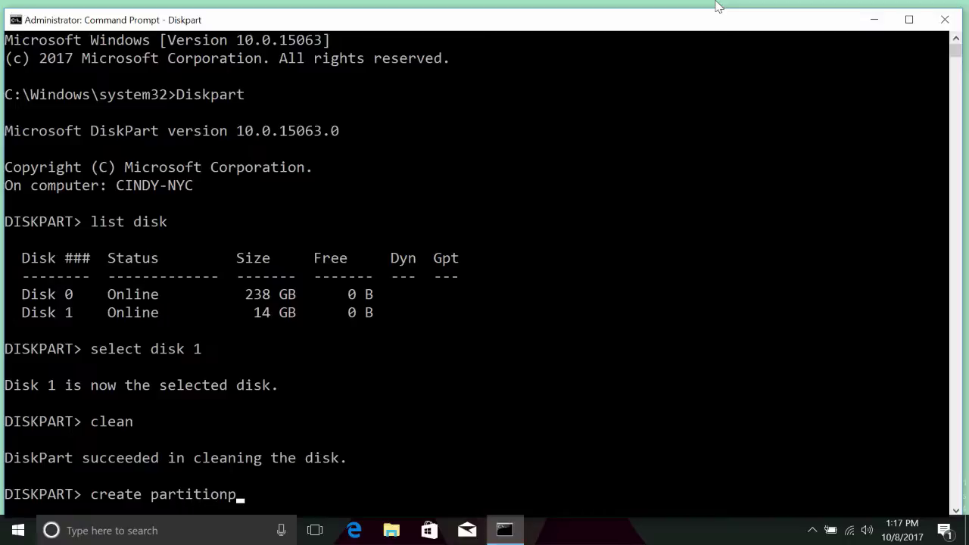
{"action": "type", "text": "primary"}
{"action": "key", "text": "Return"}
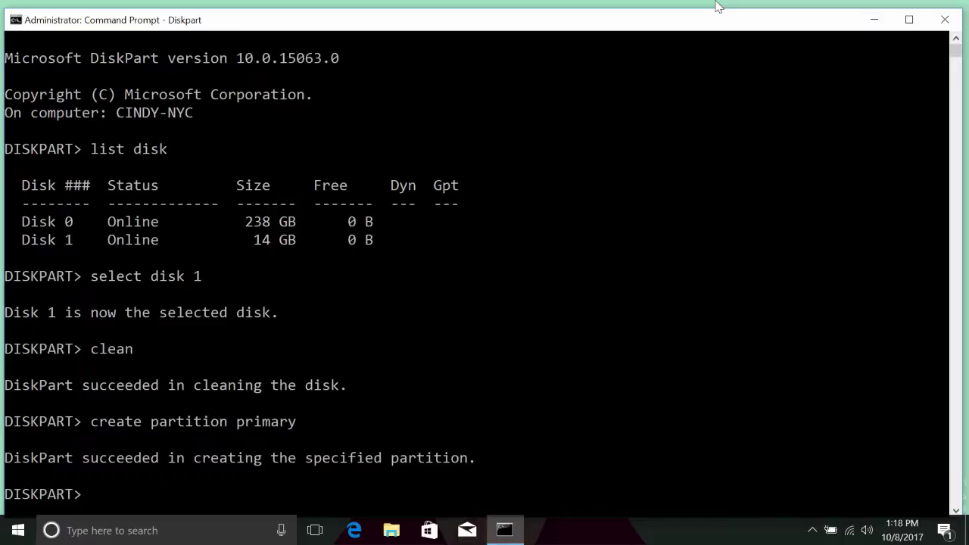
- Select partition 1 and mark it as active
{"action": "type", "text": "select partition 1"}
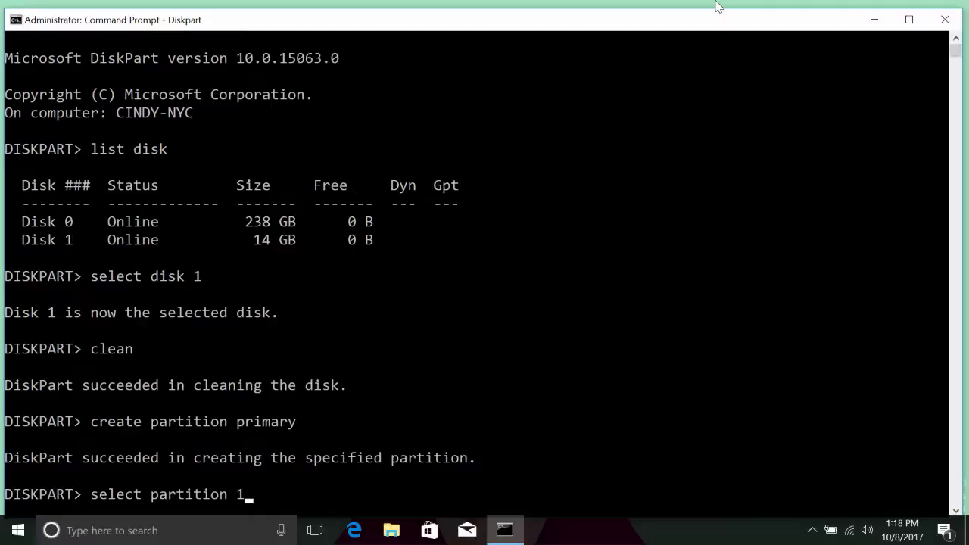
{"action": "key", "text": "Return"}
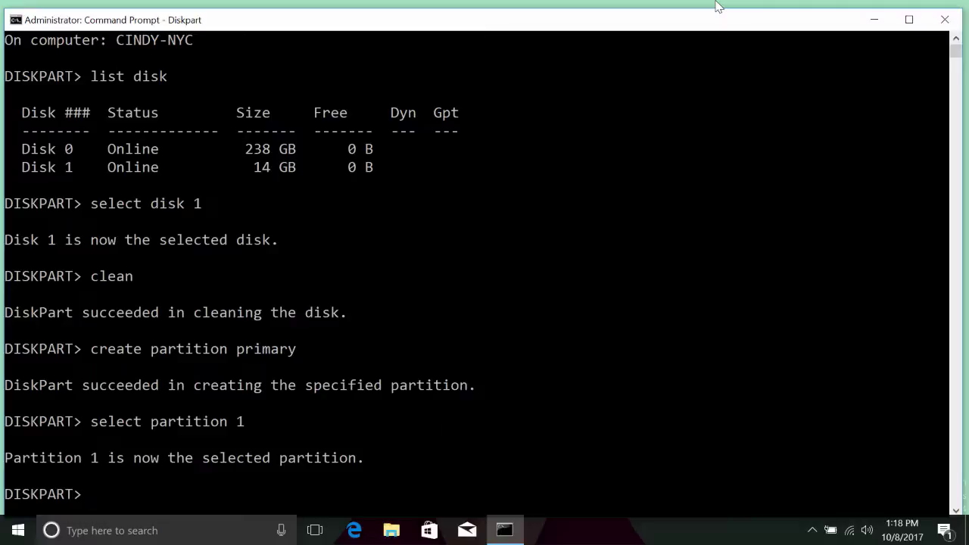
{"action": "type", "text": "active"}
{"action": "key", "text": "Return"}
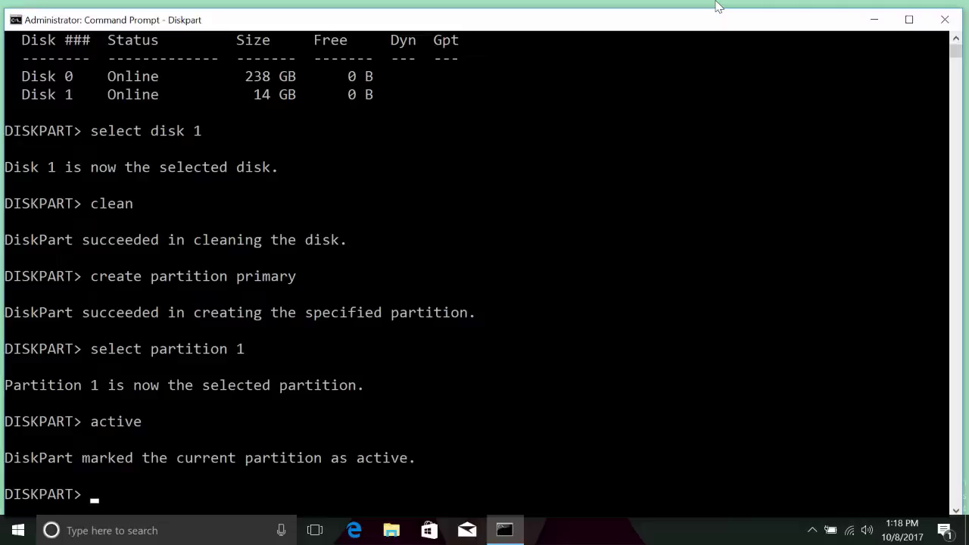
- Quick-format the active partition with "format FS=NTFS label=my-thumb-drive quick"
{"action": "type", "text": "format FS=NTFS label=my-thumb-drive"}
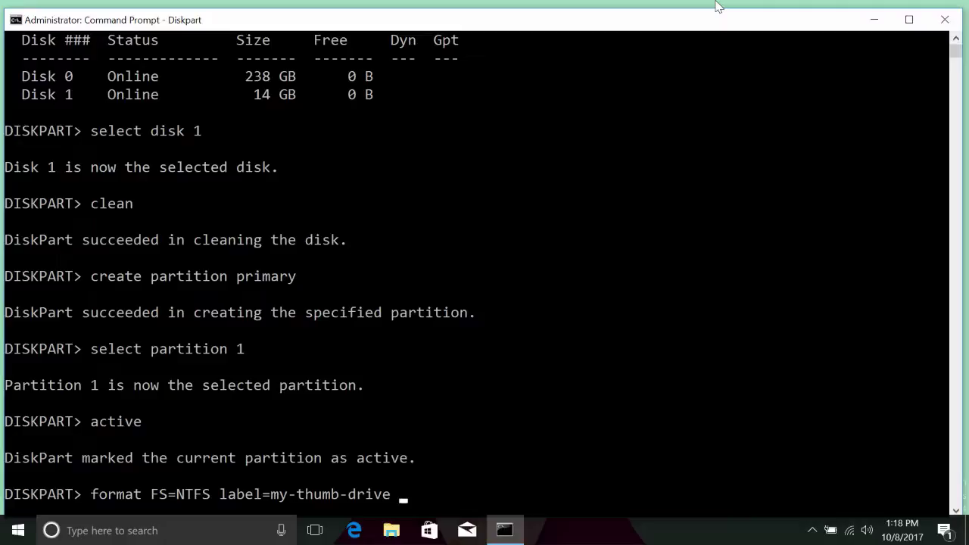
{"action": "type", "text": " quick"}
{"action": "key", "text": "Return"}
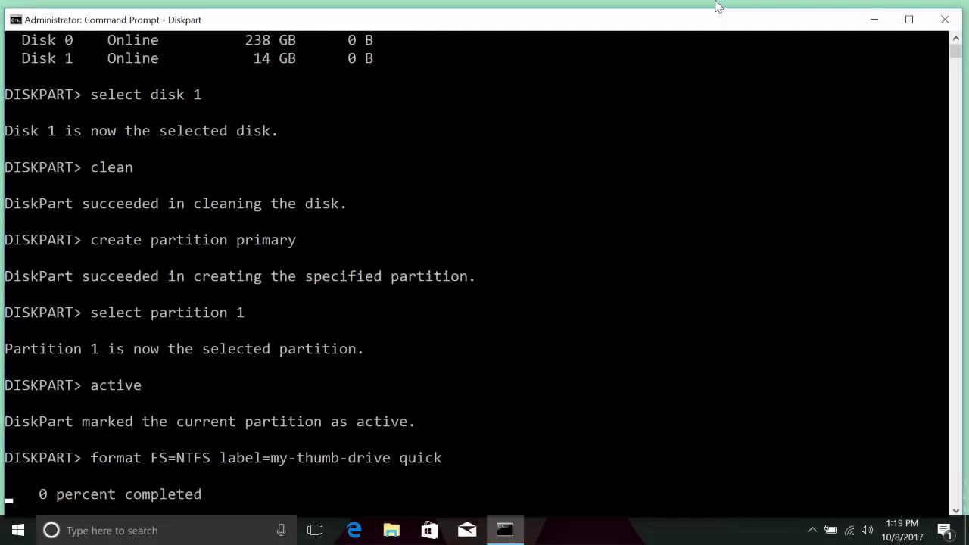